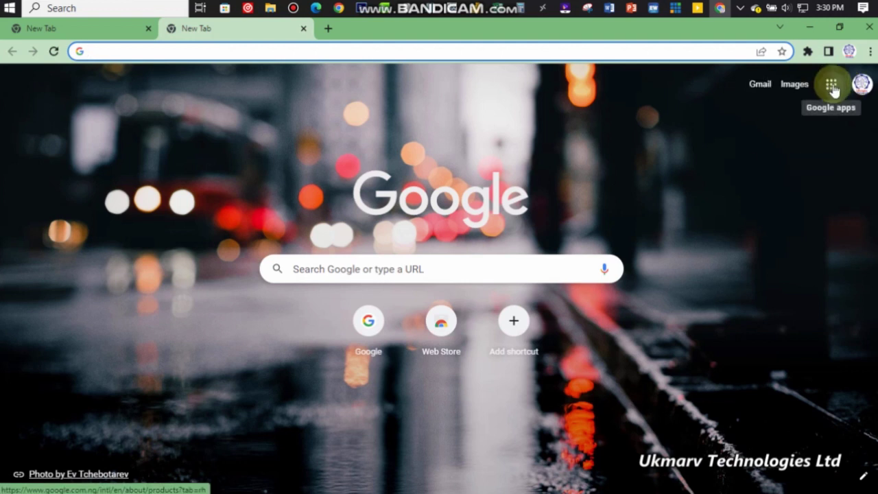
Launch Google Sheets from the Google apps grid in Chrome
left_click(832, 87)
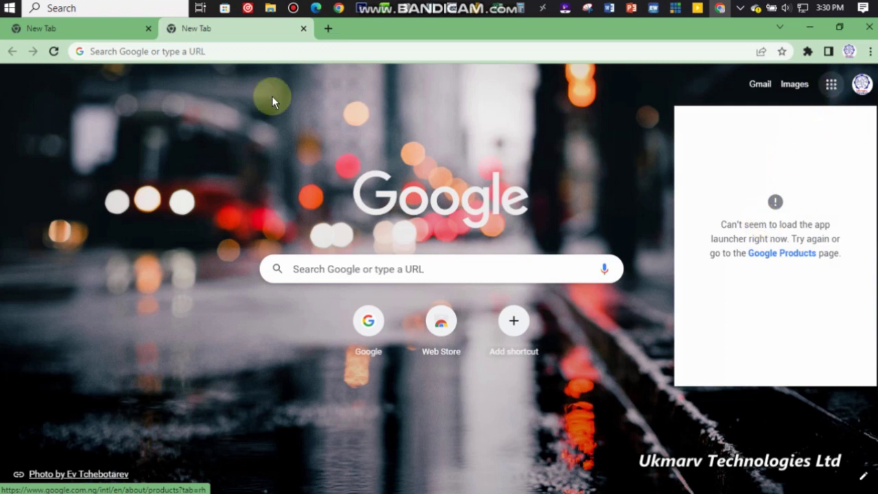
left_click(109, 36)
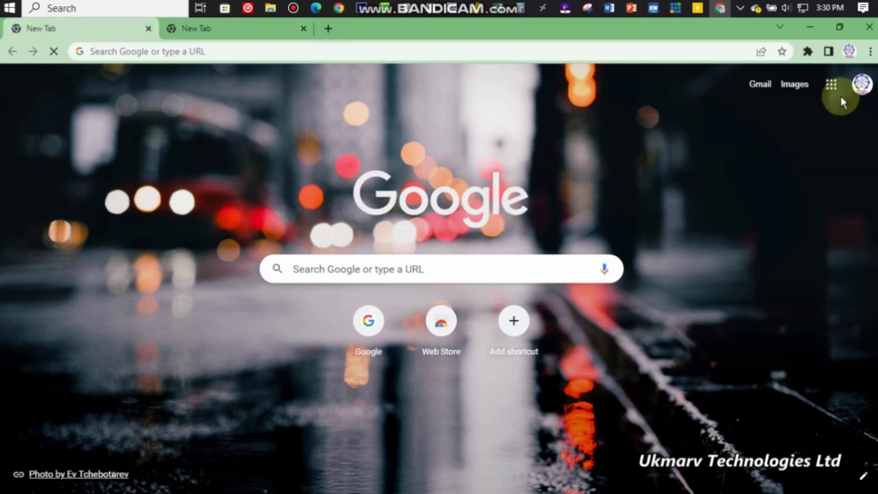
left_click(831, 86)
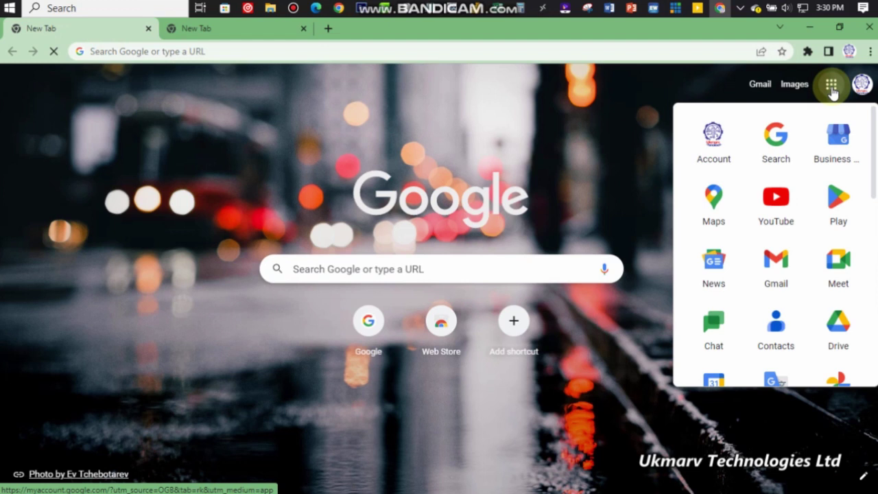
scroll(808, 328, "down", 4)
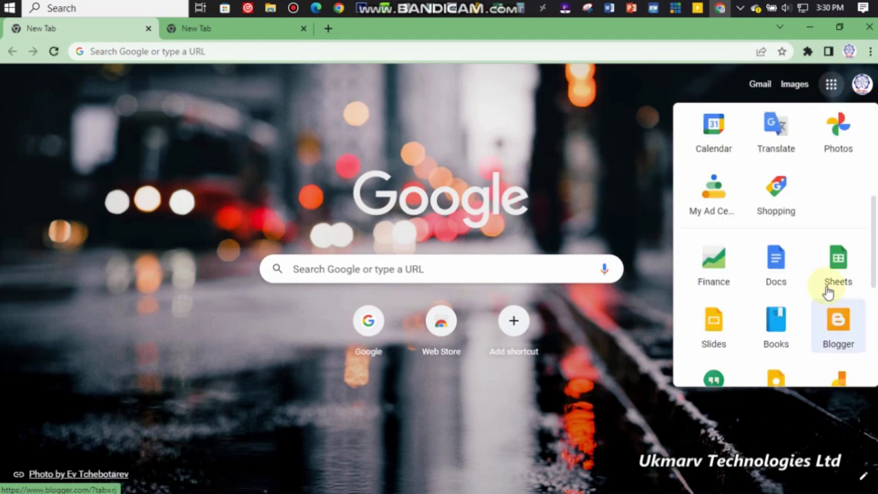
left_click(839, 263)
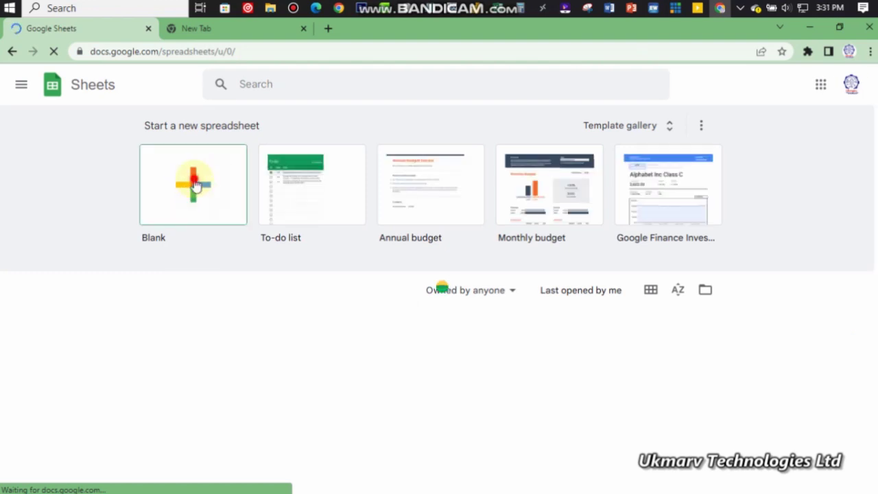
Create a new spreadsheet from the Blank tile
left_click(196, 184)
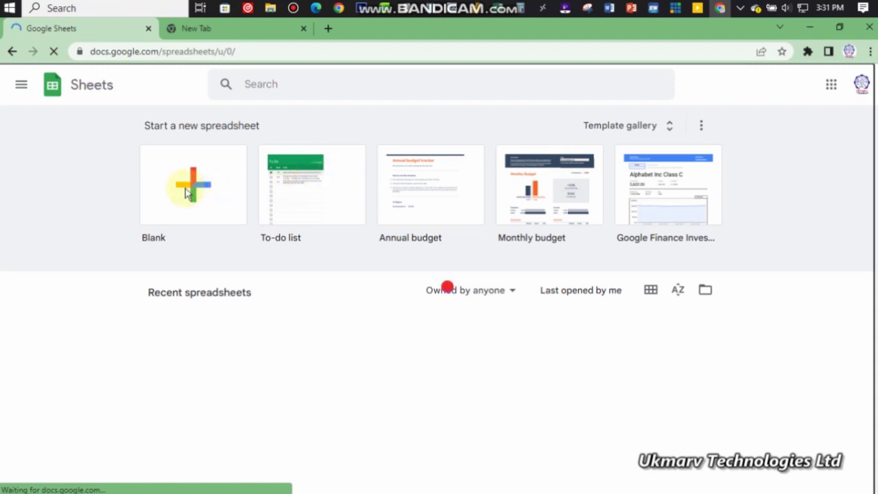
left_click(190, 182)
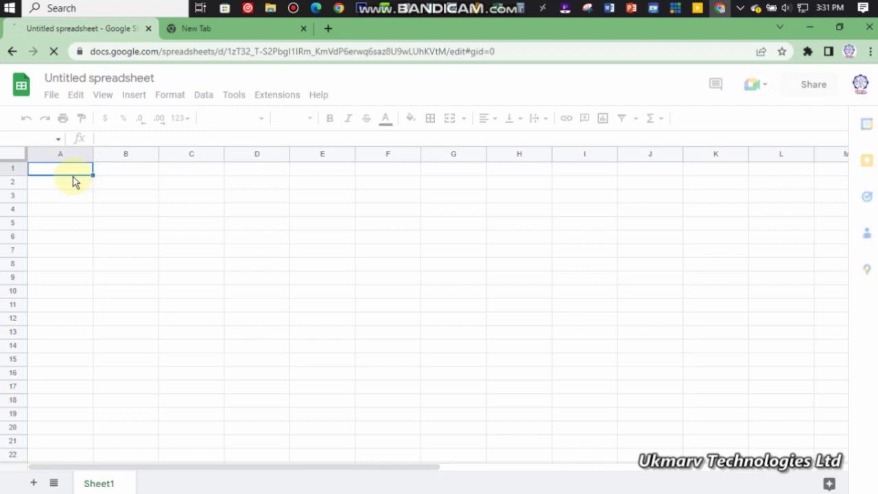
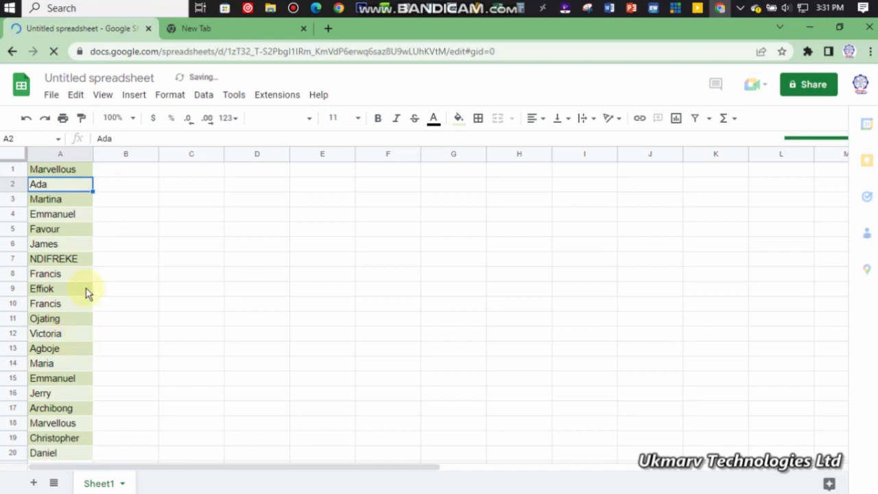
Paste the twenty attendee names into A1:A20, review the list, and select B1
scroll(135, 175, "down", 1)
scroll(132, 224, "down", 1)
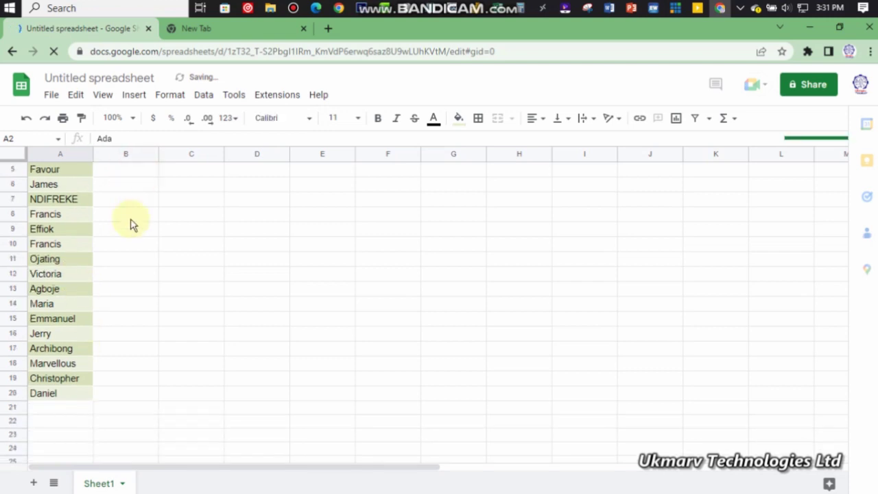
left_click(133, 225)
scroll(132, 224, "down", 2)
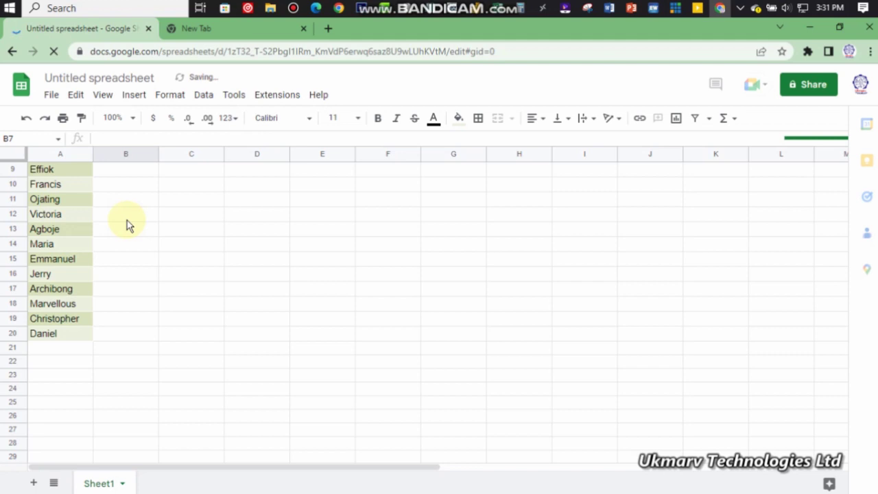
scroll(127, 220, "down", 1)
scroll(127, 220, "down", 3)
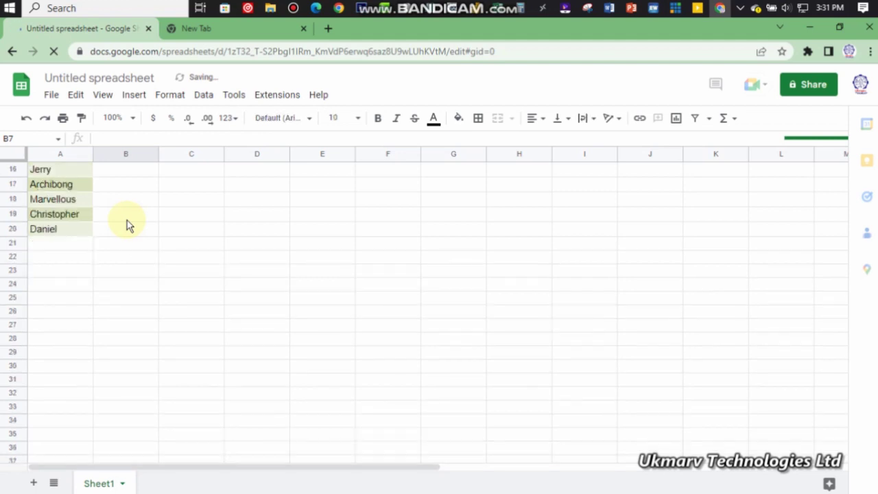
scroll(127, 221, "up", 5)
scroll(120, 213, "up", 1)
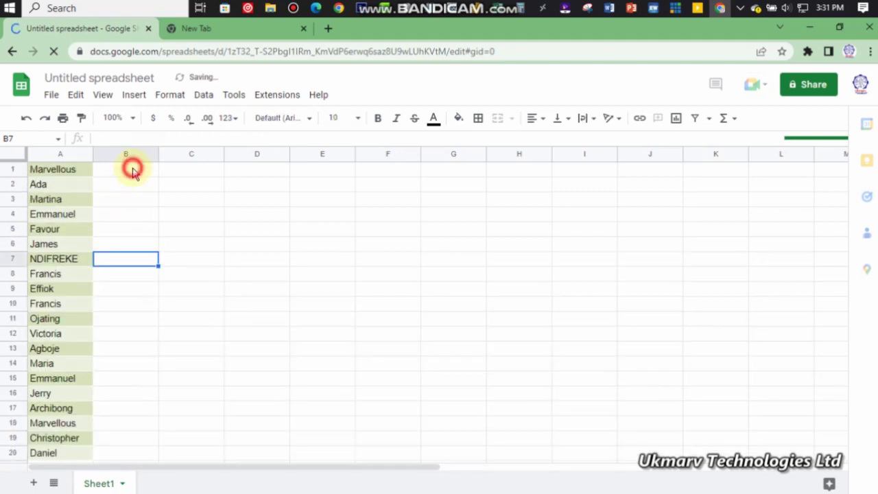
left_click(132, 171)
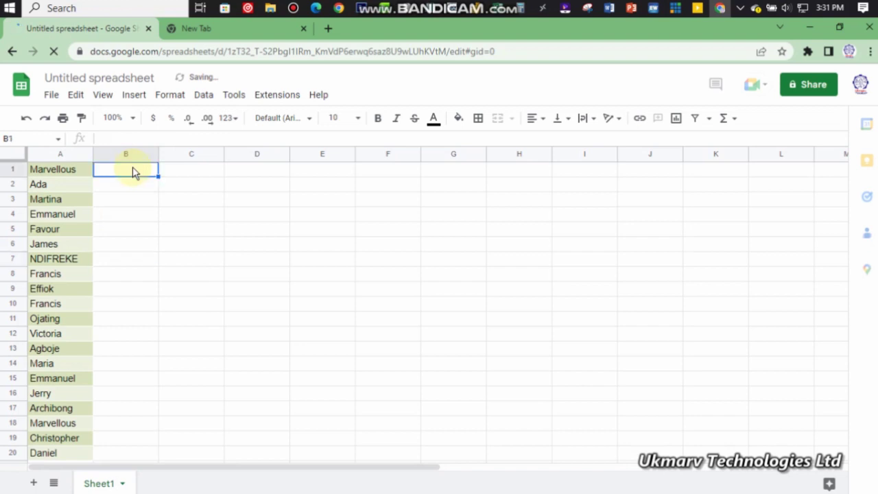
type("P")
left_click(184, 171)
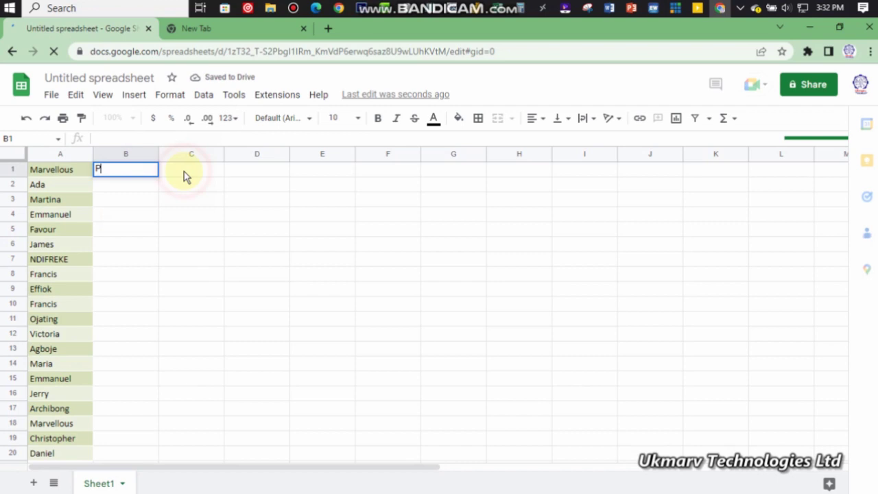
left_click(184, 171)
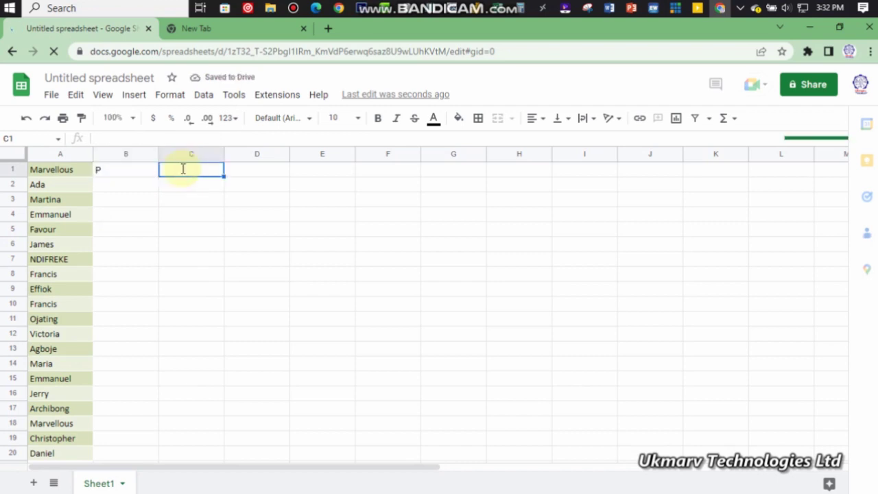
type("A")
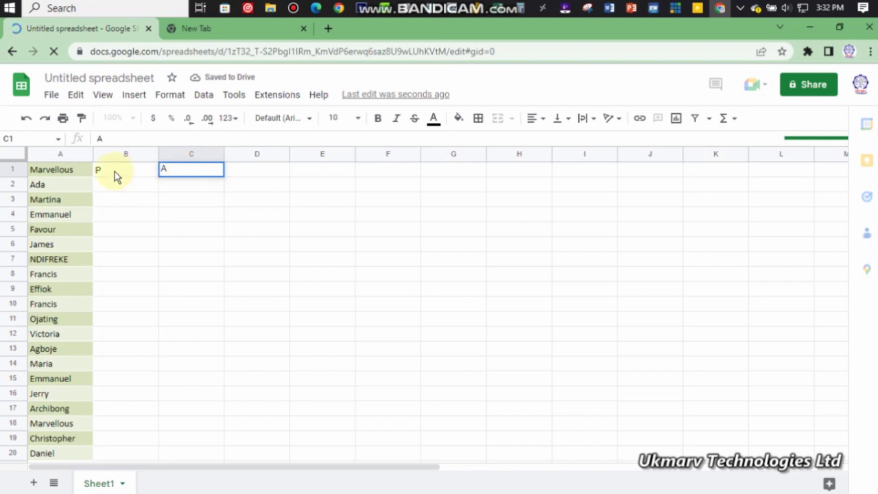
key("Return")
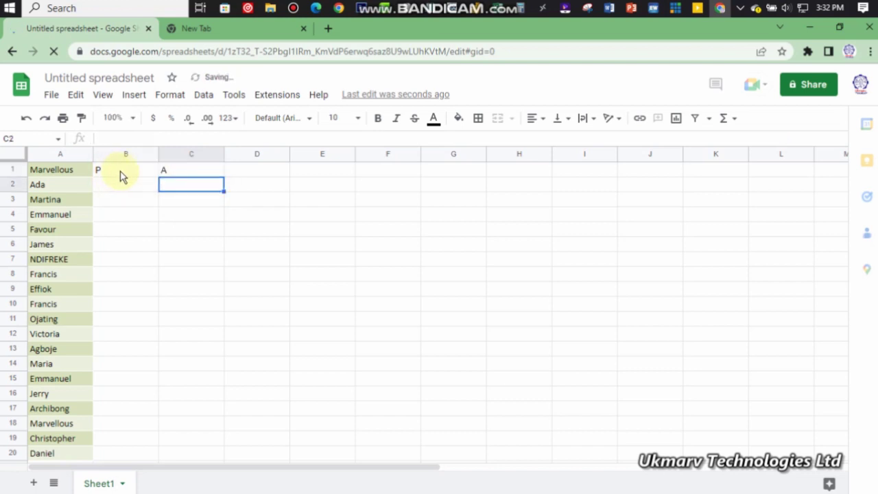
left_click(113, 172)
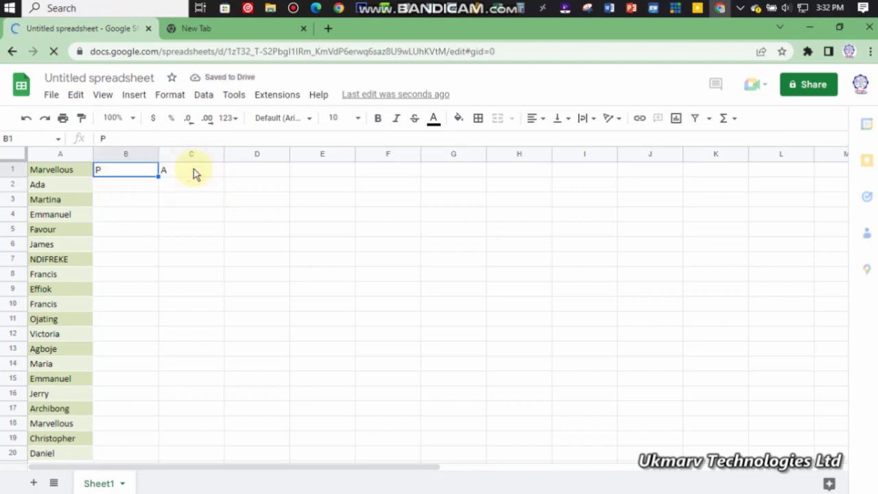
left_click(193, 173, "shift")
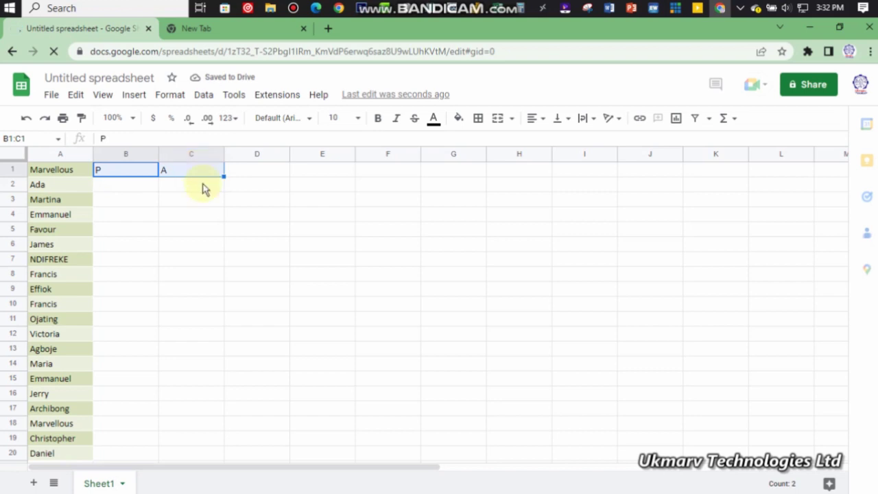
key("Delete")
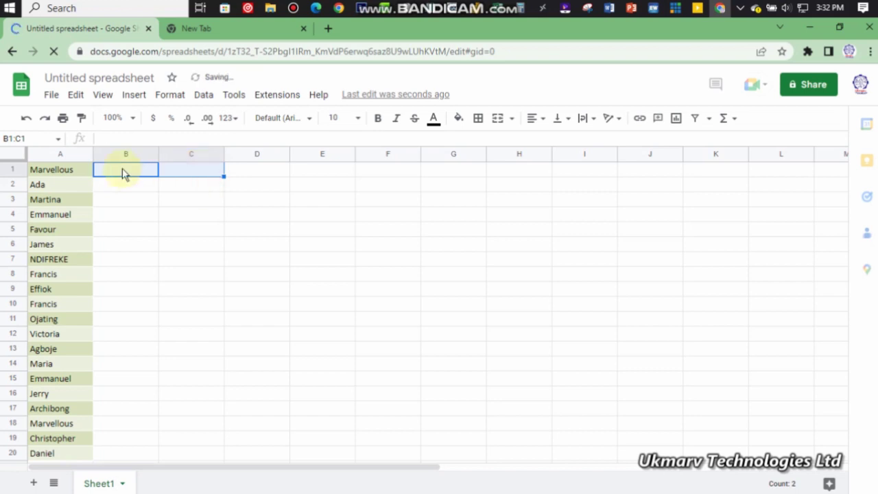
key("Return")
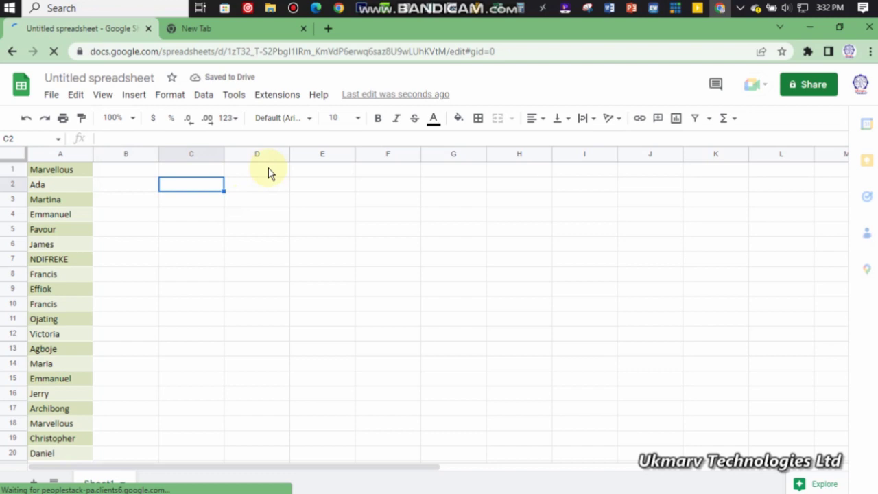
left_click(116, 170)
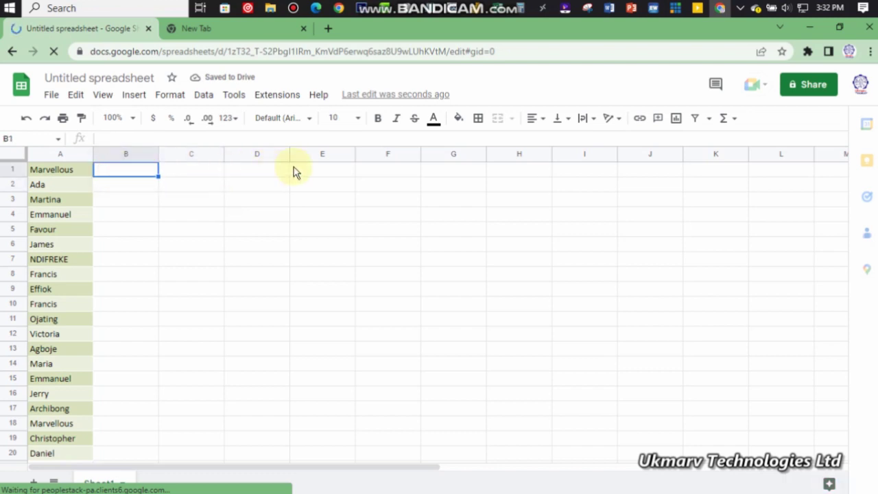
key("shift+Right")
left_click(331, 171, "shift")
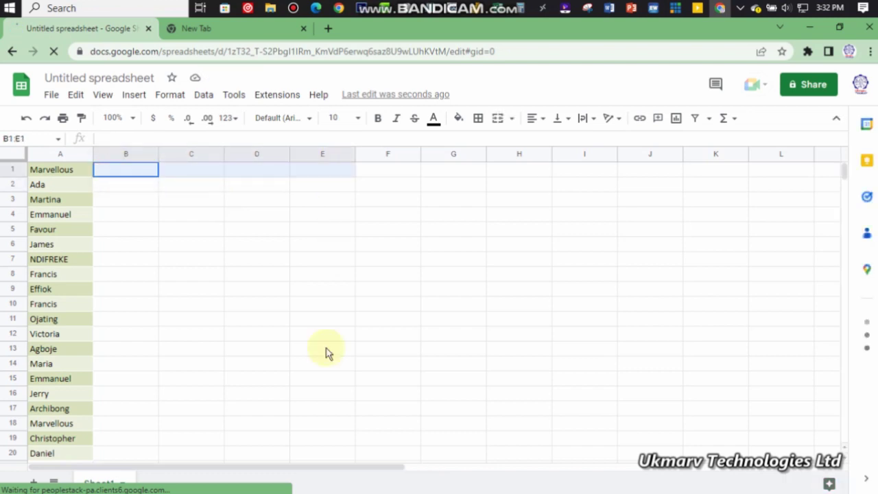
key("shift+Down")
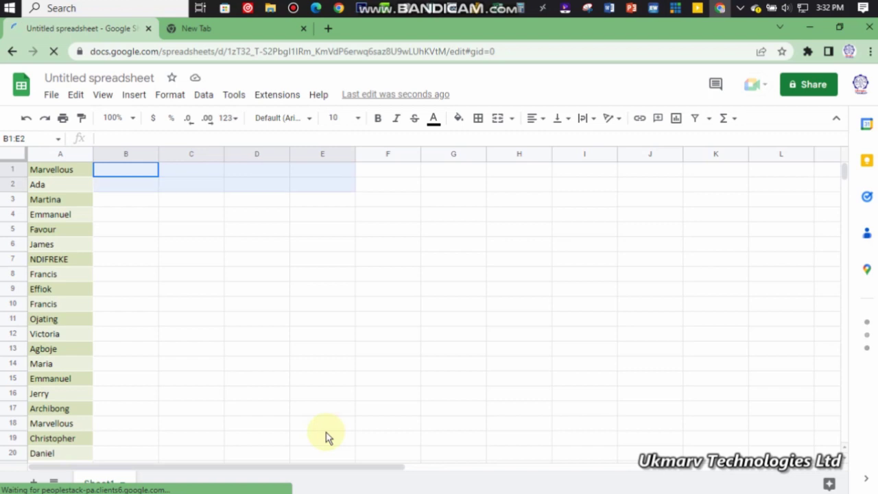
left_click(327, 436, "shift")
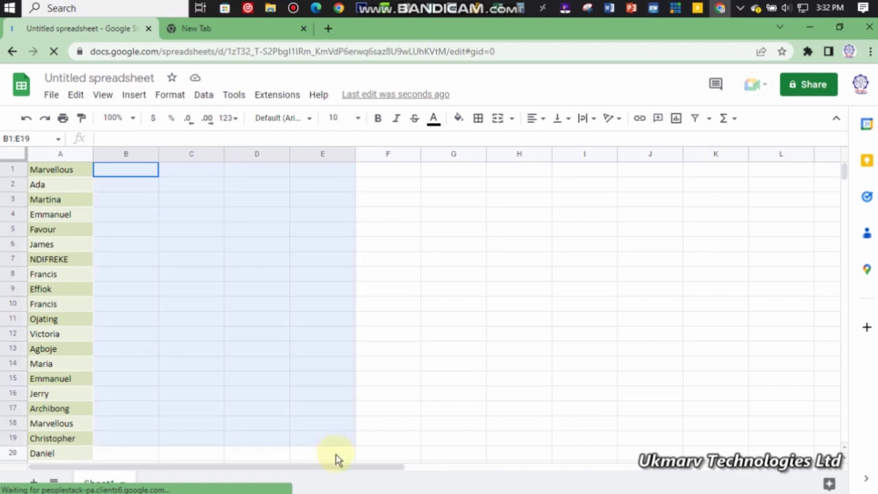
left_click(337, 457, "shift")
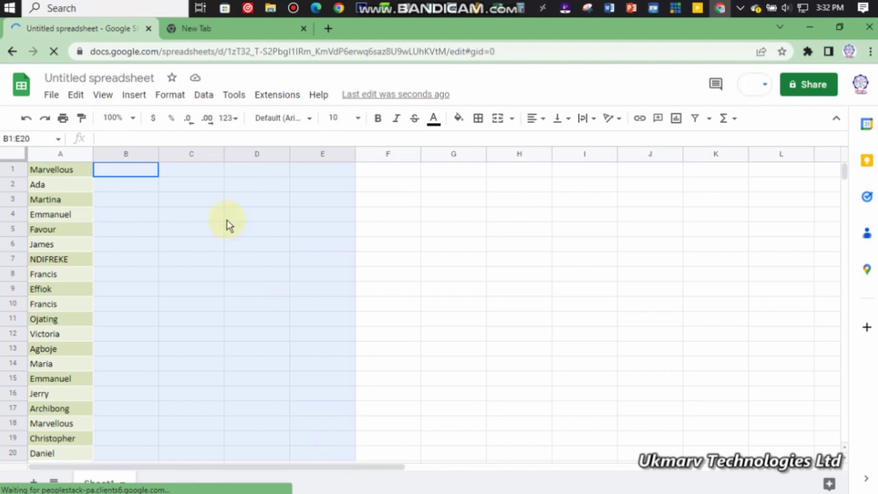
left_click(135, 94)
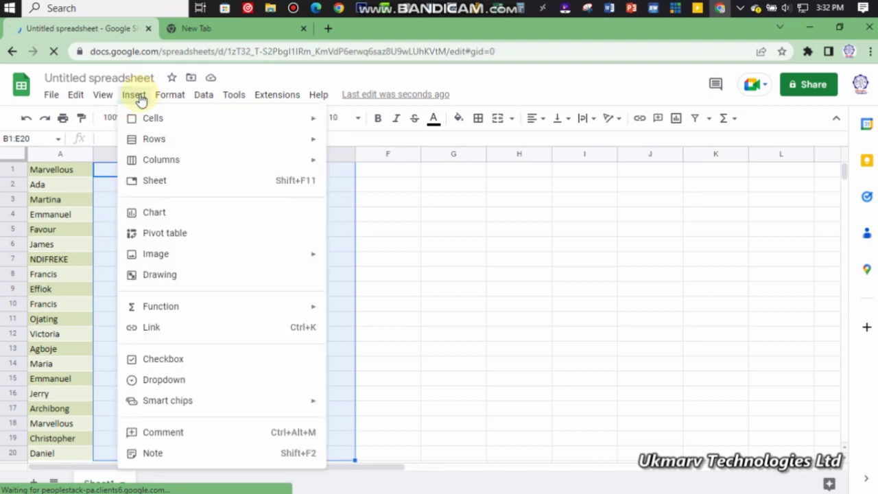
left_click(170, 364)
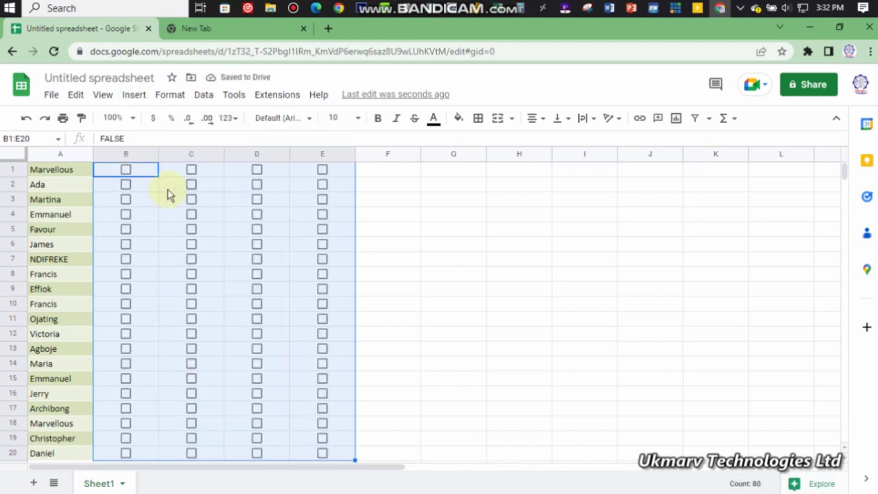
left_click(396, 177)
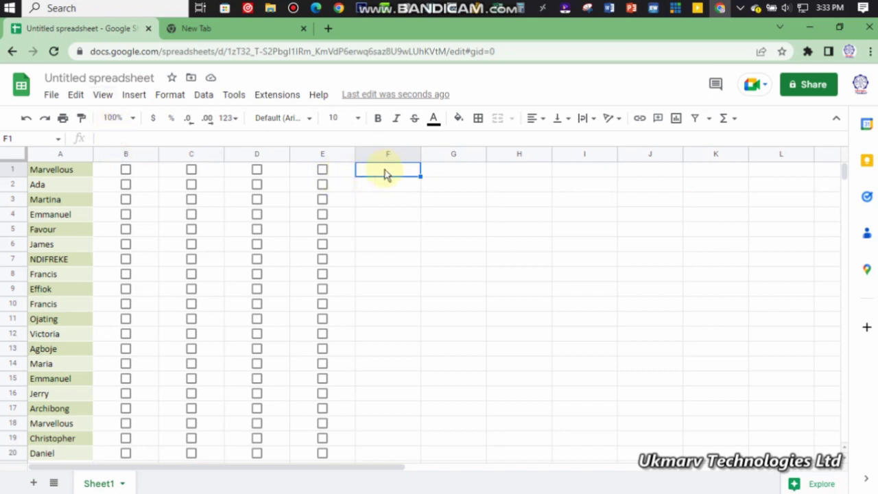
Begin F1's formula as =COUNTIF(, removing a stray A1 reference
left_click(151, 137)
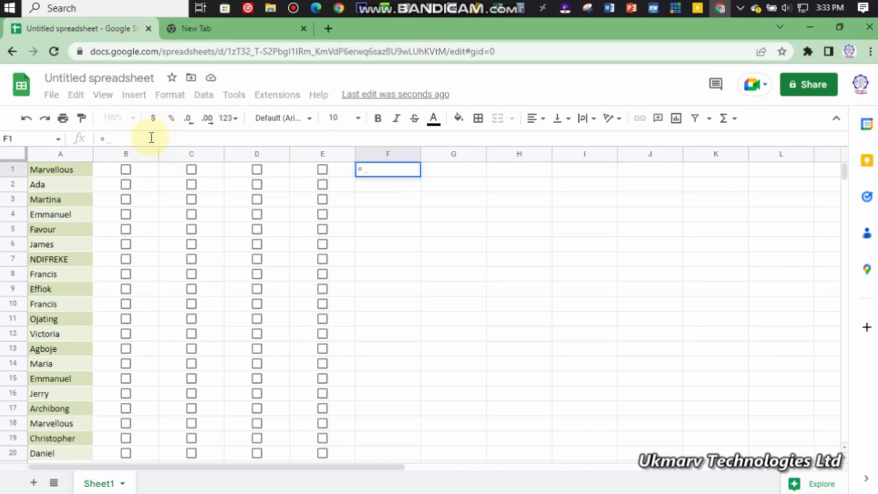
type("=COU")
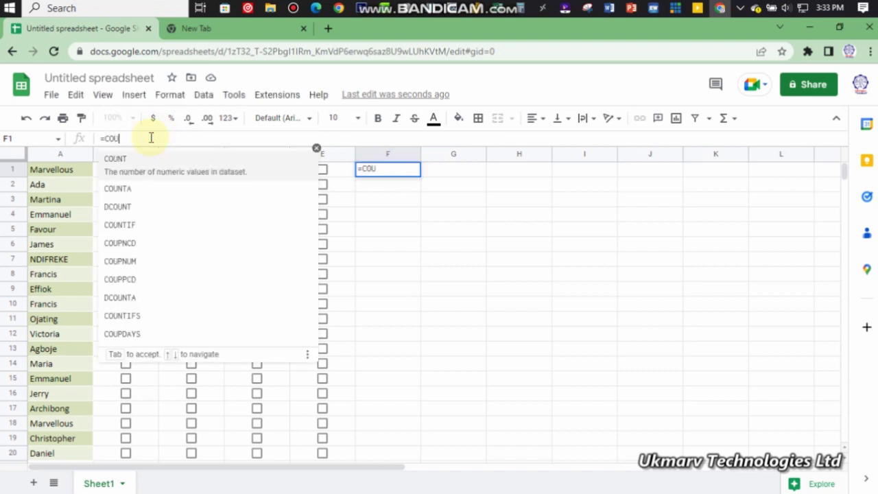
type("NT")
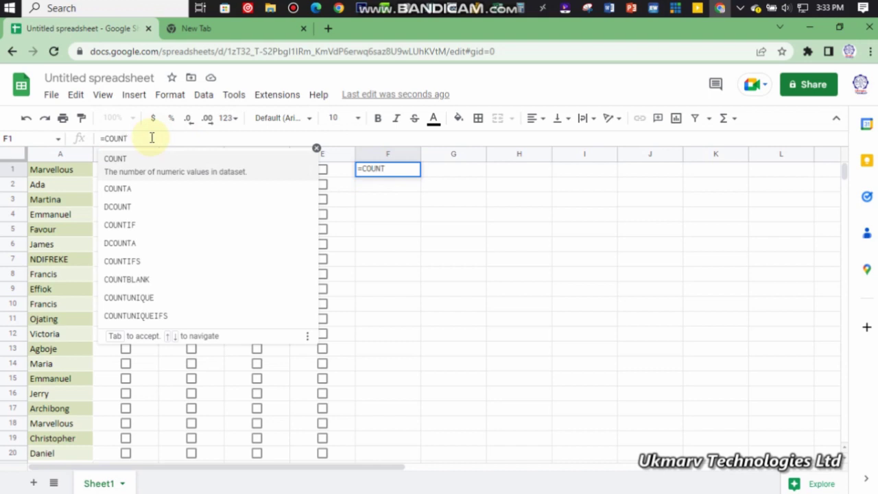
type("IF(")
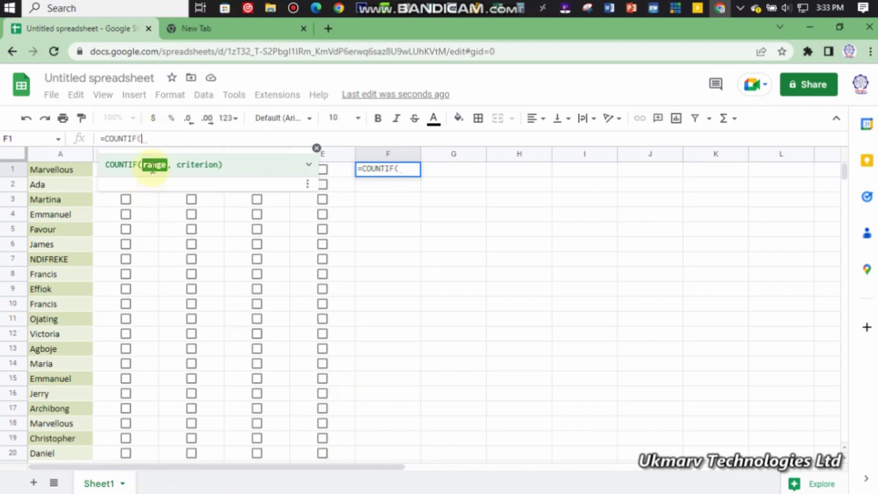
left_click(153, 165)
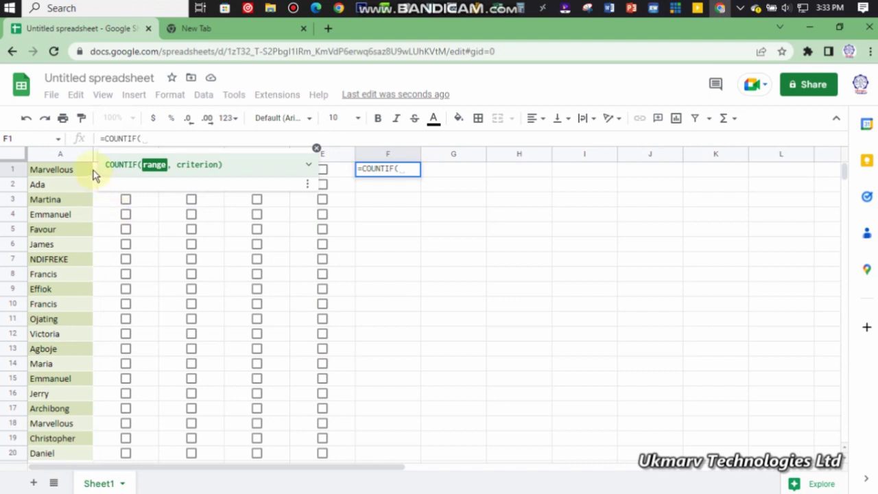
left_click(302, 171)
type("A1")
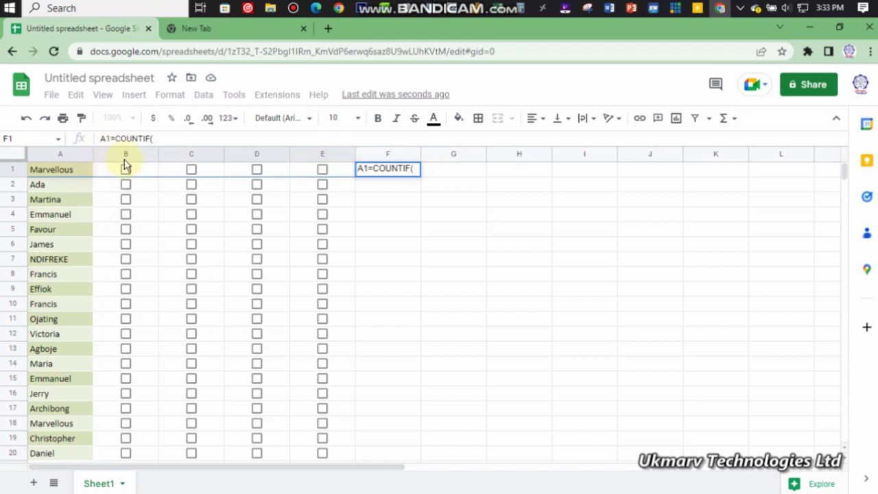
key("BackSpace")
key("BackSpace")
left_click(155, 140)
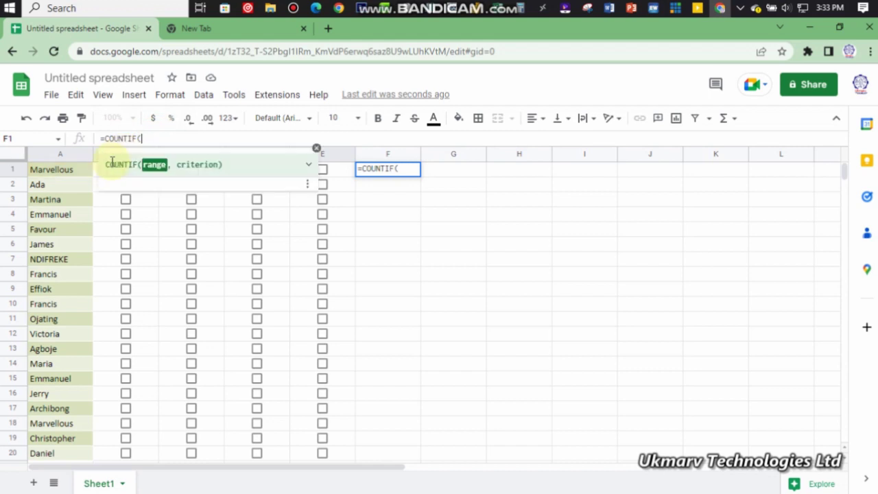
Complete F1 as =COUNTIF(B1:E1,TRUE), which shows 0
left_click(319, 172)
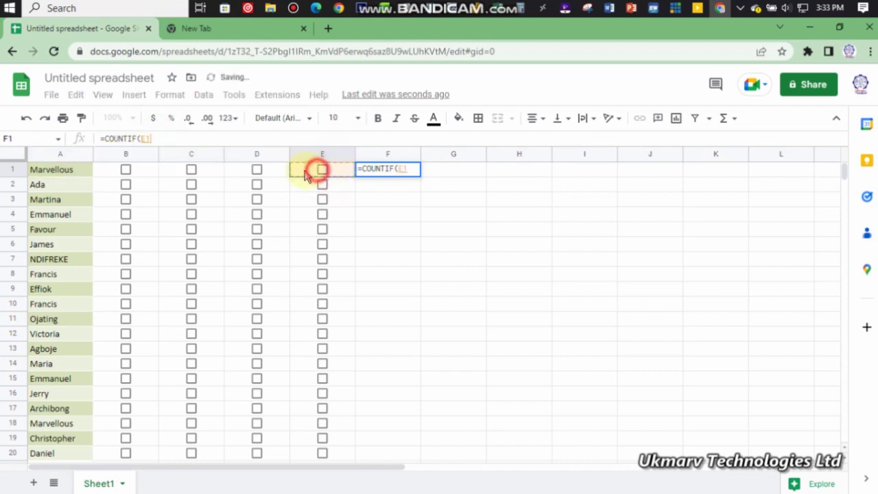
left_click_drag(306, 175, 128, 169)
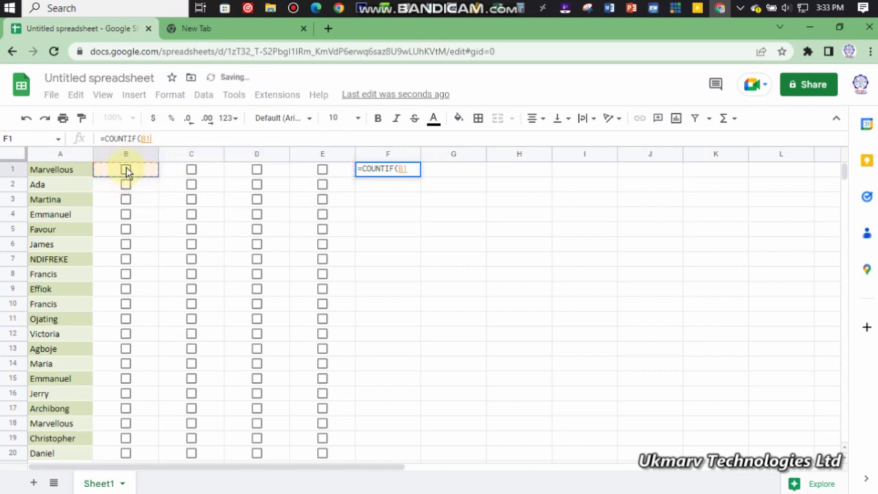
left_click_drag(127, 172, 317, 175)
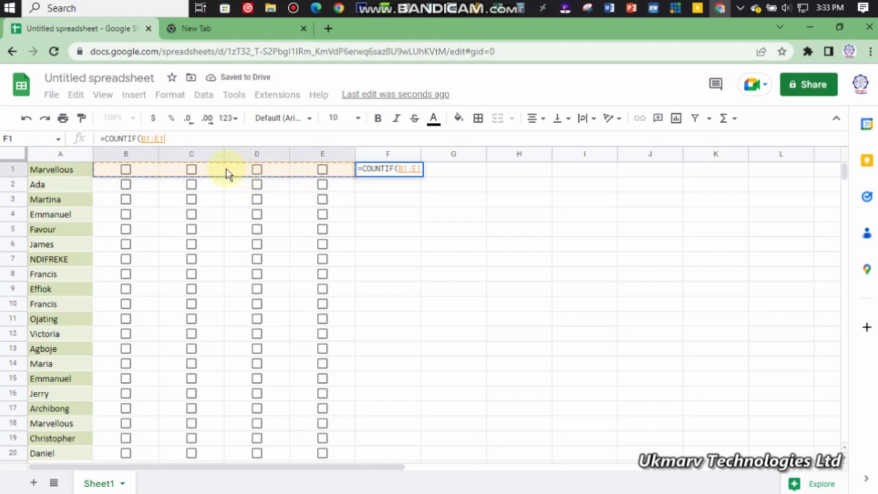
type(",")
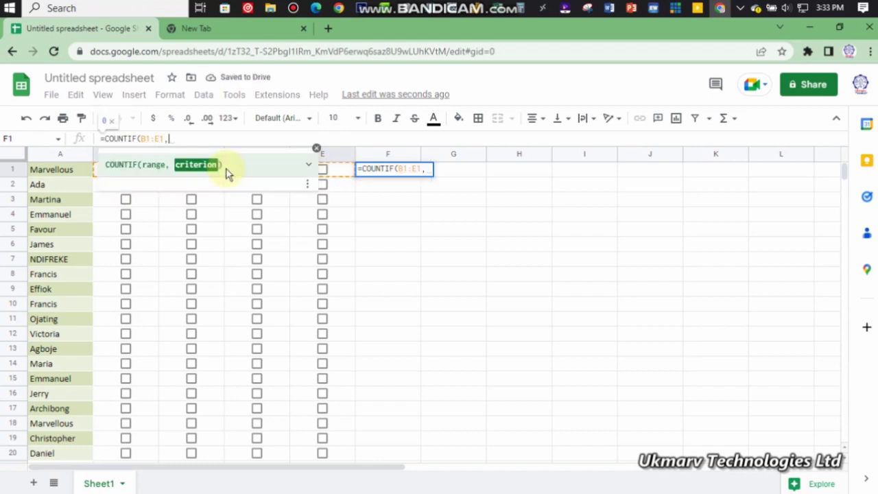
type("TRU")
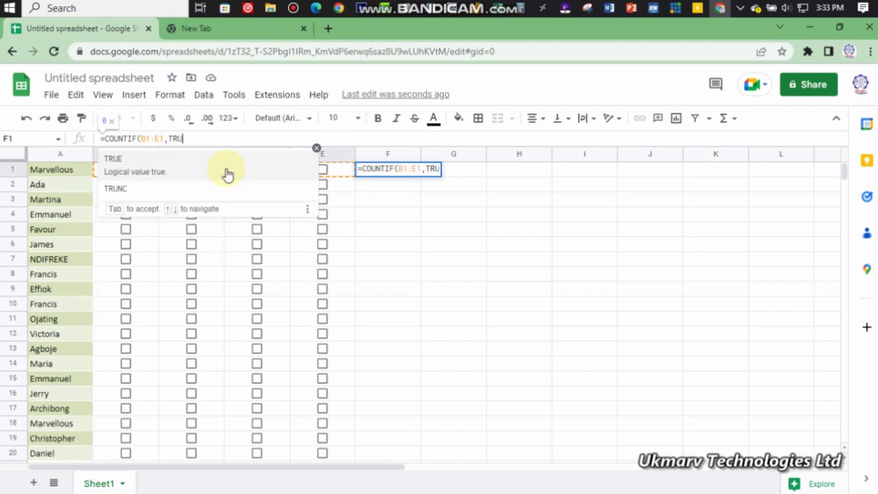
left_click(227, 174)
type(")")
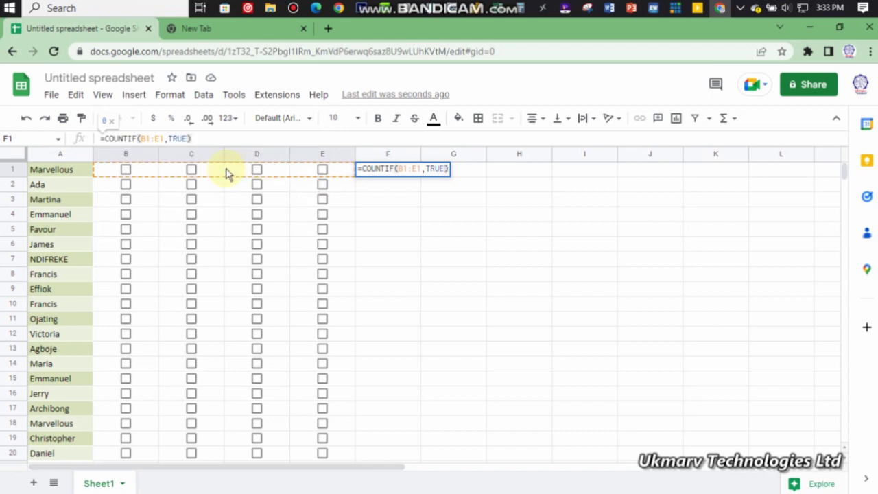
key("Return")
Fill F1's COUNTIF formula down through F20
left_click(376, 171)
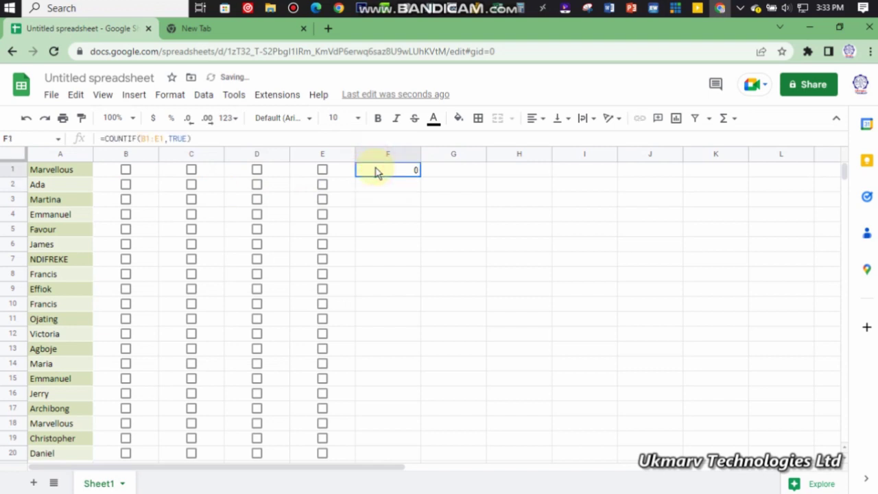
left_click_drag(420, 176, 402, 453)
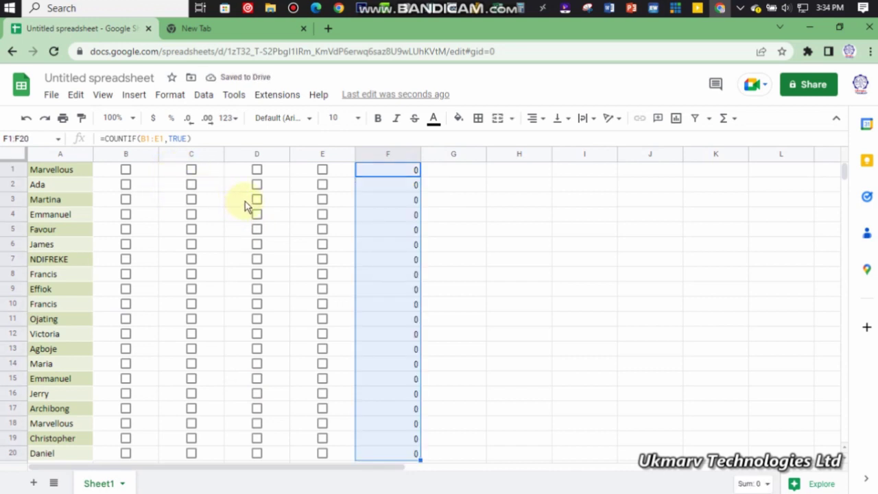
Tick B1:E1, B2, D2, B3:D3, B4:C4 and B5, giving totals 4, 2, 3, 2, 1
left_click(127, 170)
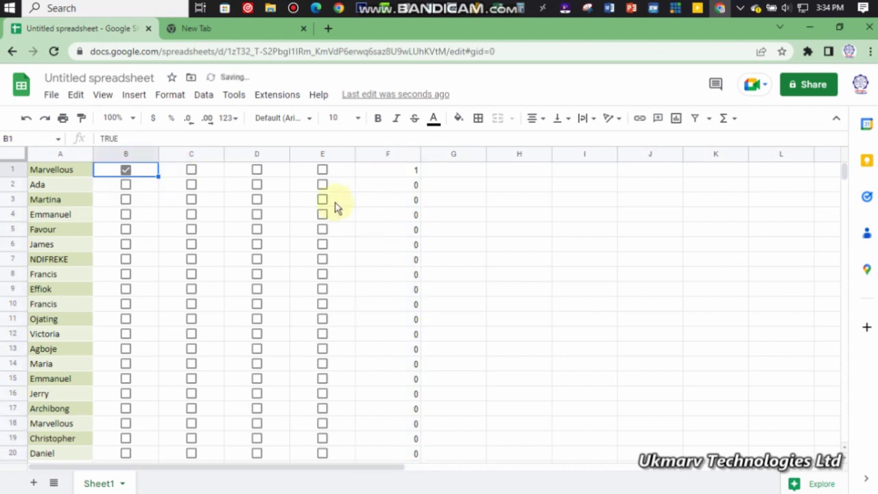
left_click(192, 170)
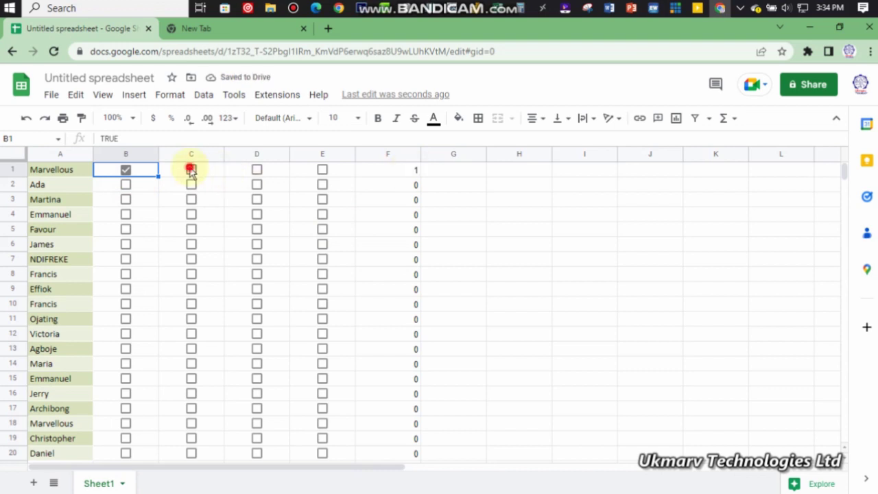
left_click(257, 171)
left_click(322, 171)
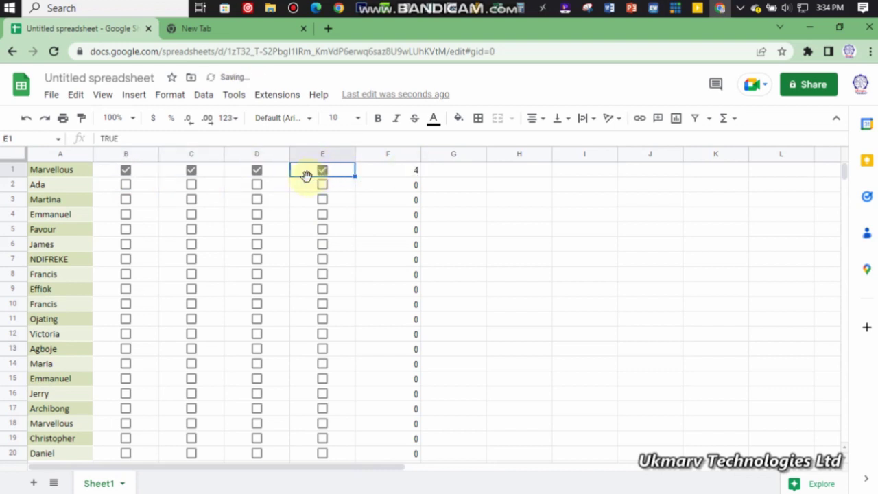
left_click(126, 185)
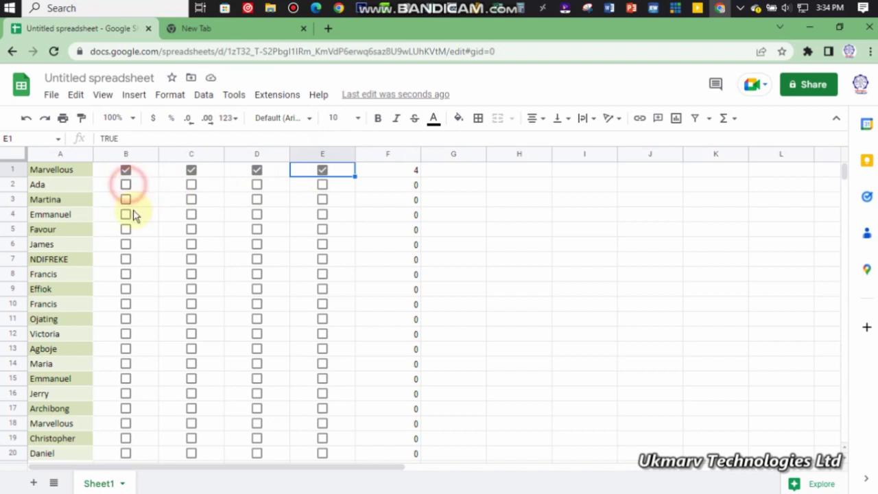
left_click(262, 185)
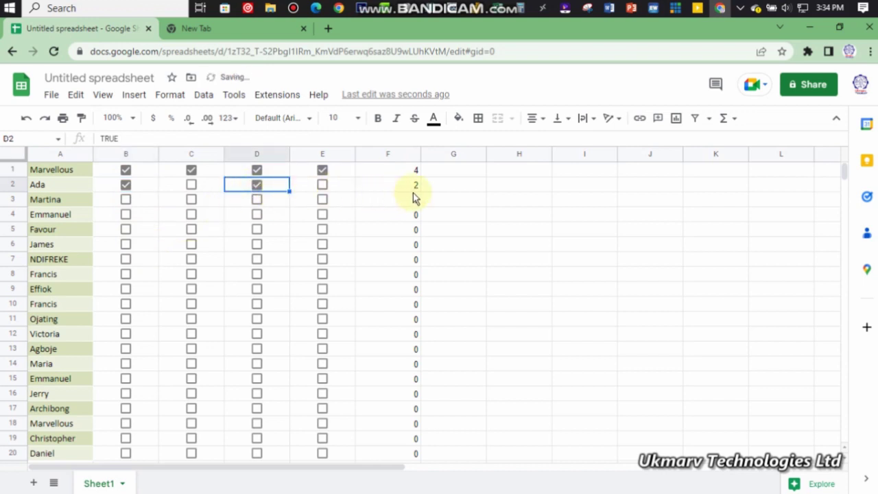
left_click(125, 200)
left_click(192, 200)
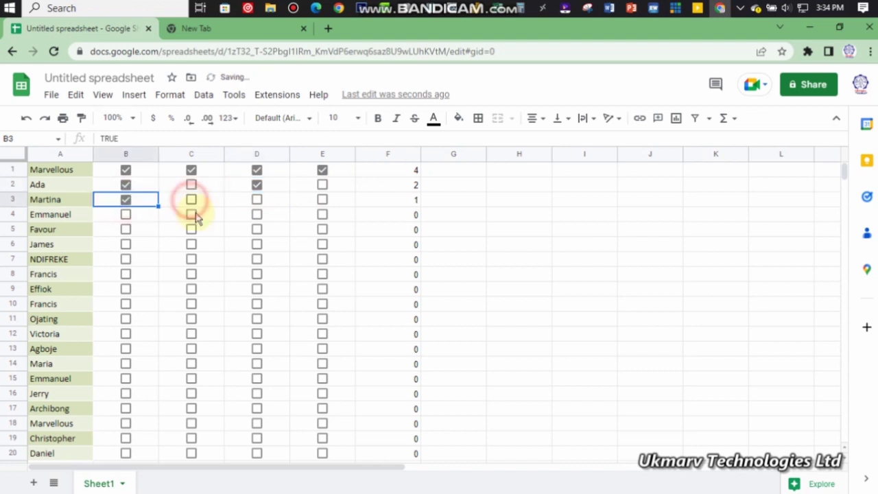
left_click(254, 201)
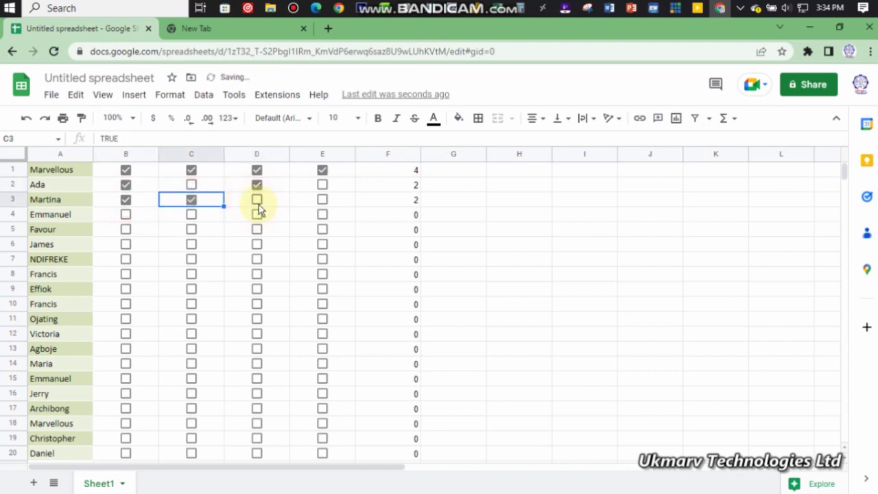
left_click(125, 214)
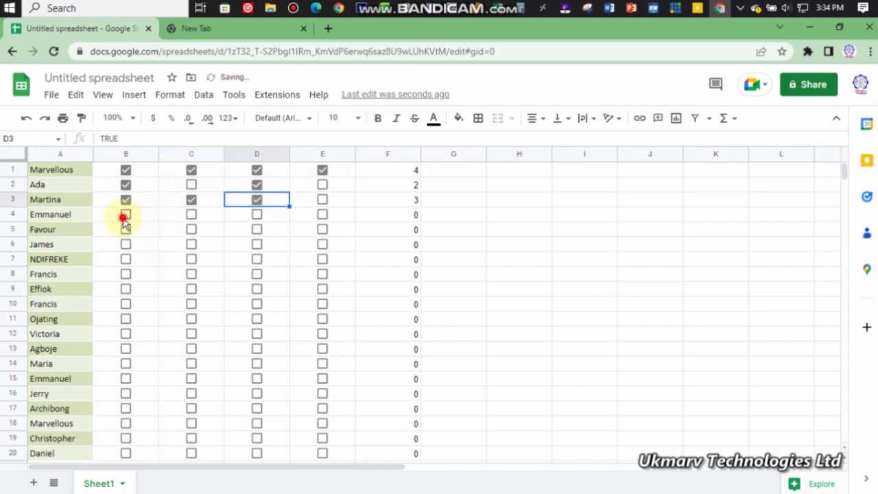
left_click(191, 215)
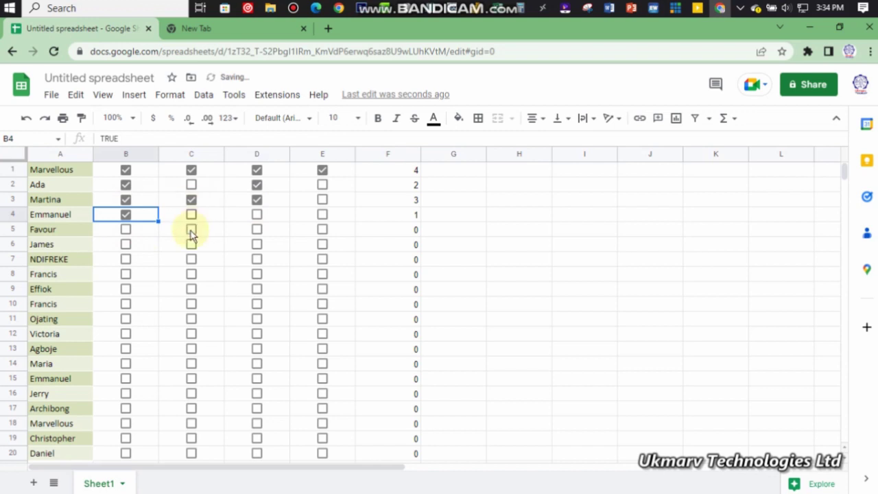
left_click(125, 231)
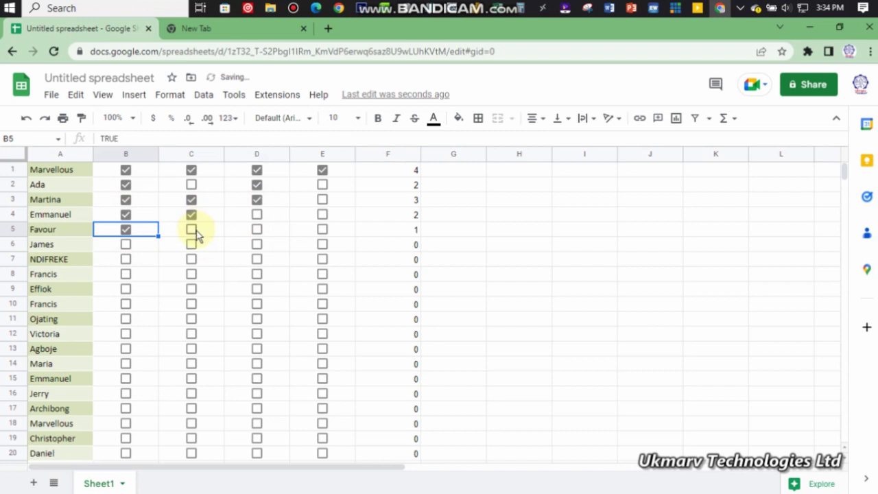